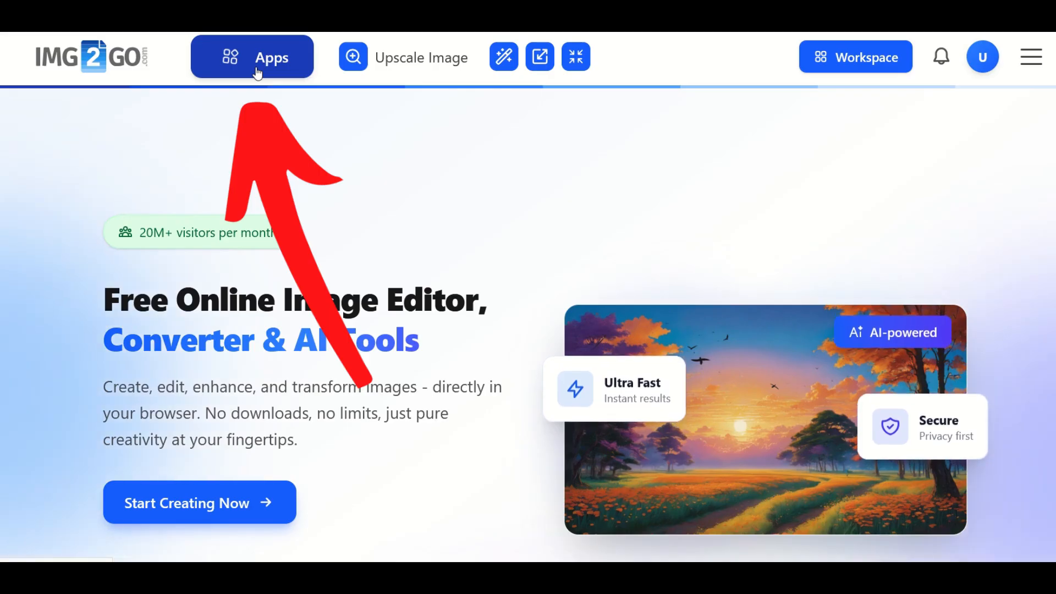
Find the Remove Background tool among the AI tools and open it
scroll(777, 155, down, 4)
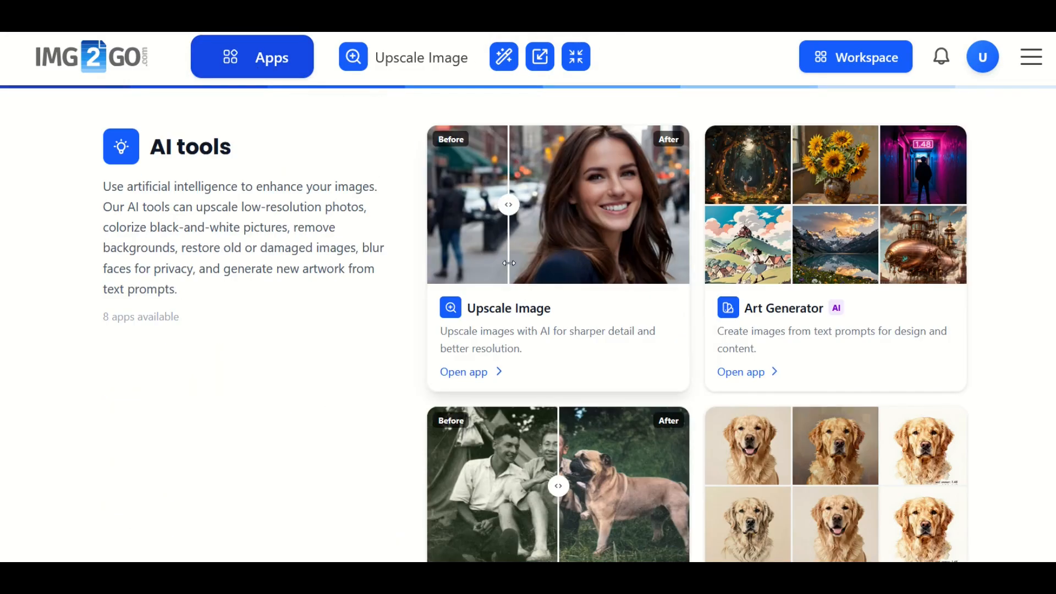
scroll(786, 268, down, 4)
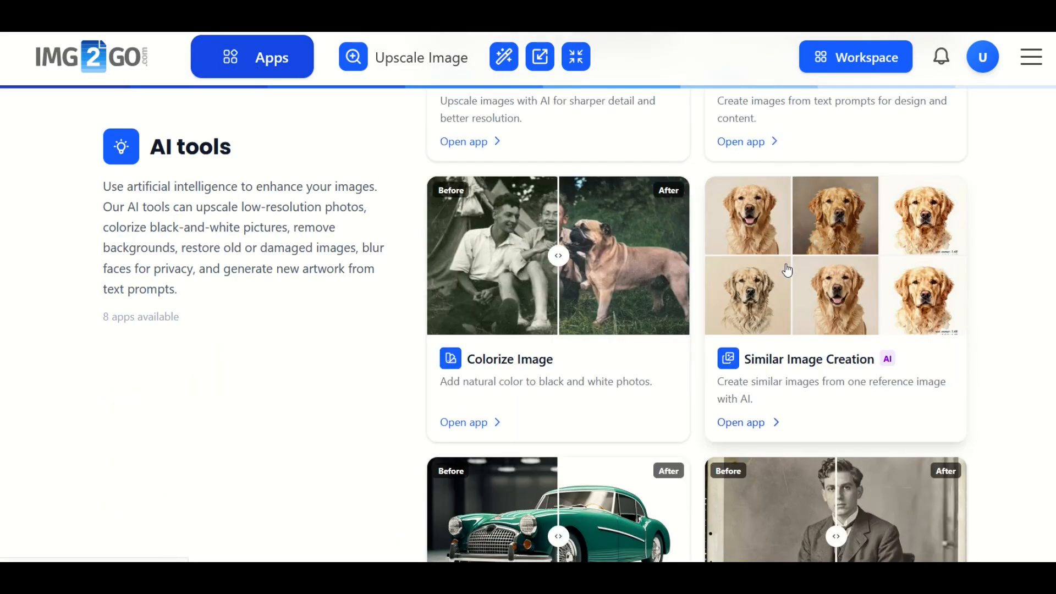
scroll(802, 275, down, 4)
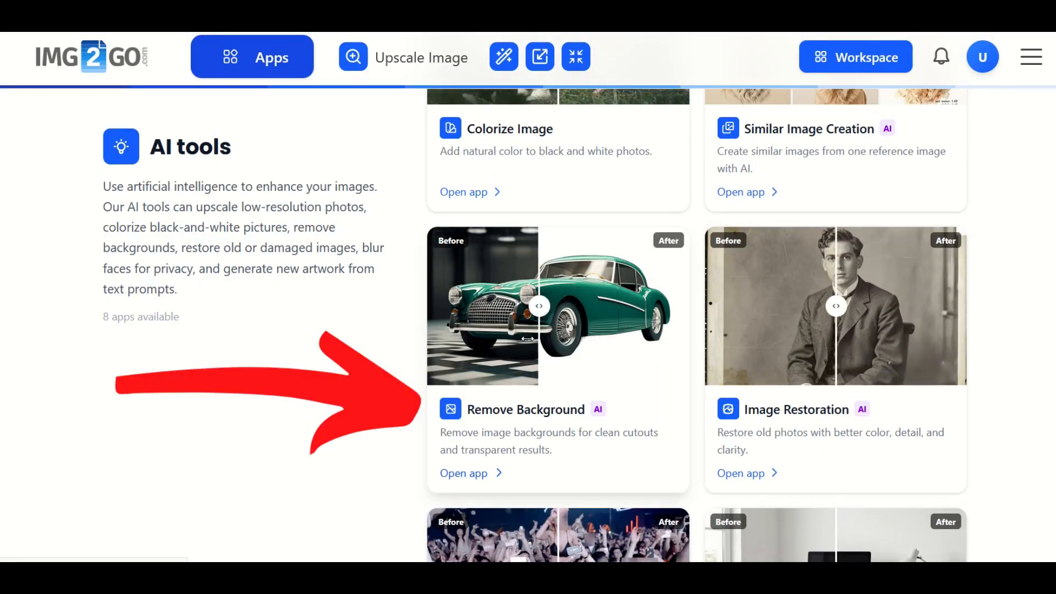
click(474, 477)
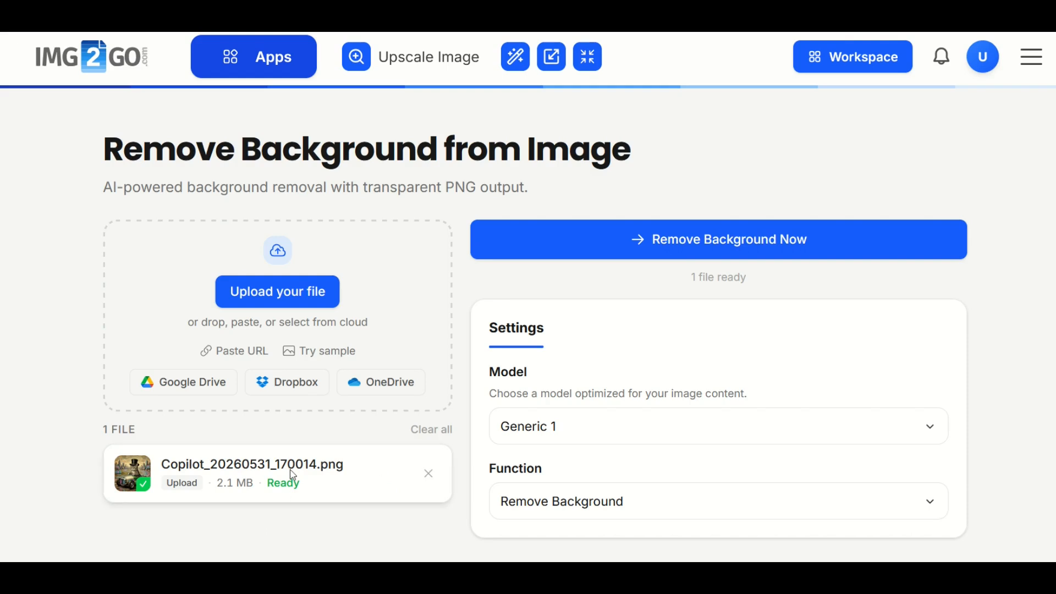
Choose the Generic 1 model and the Remove Background function for the uploaded image
click(550, 440)
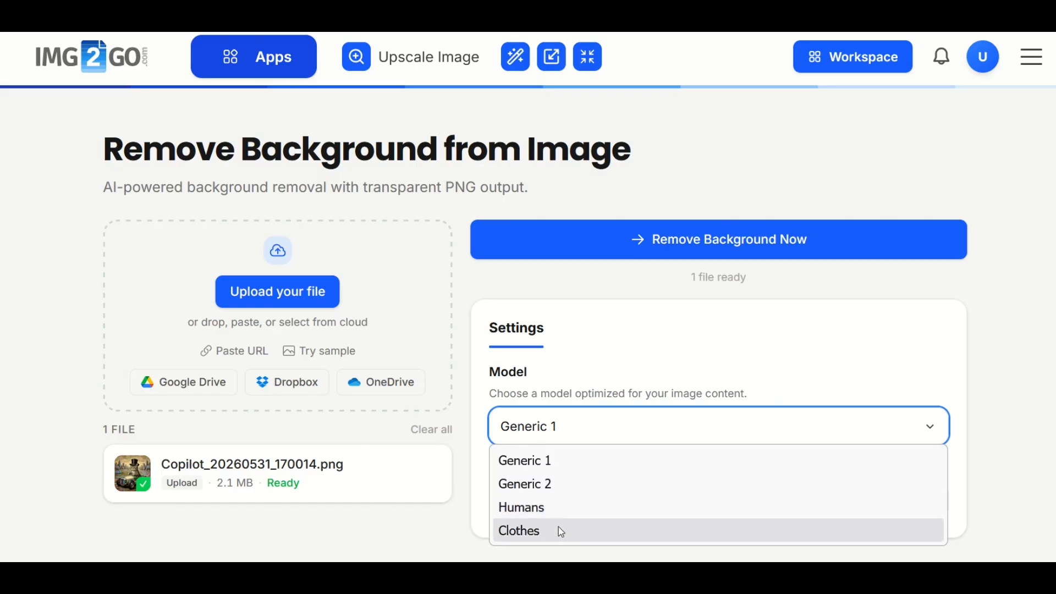
click(549, 462)
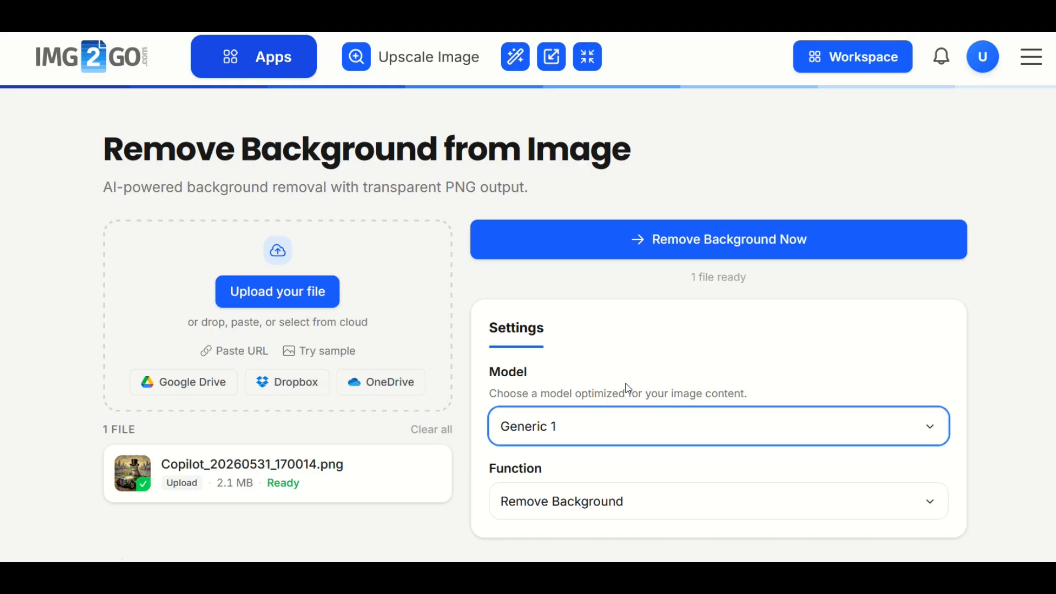
scroll(629, 389, down, 2)
click(549, 398)
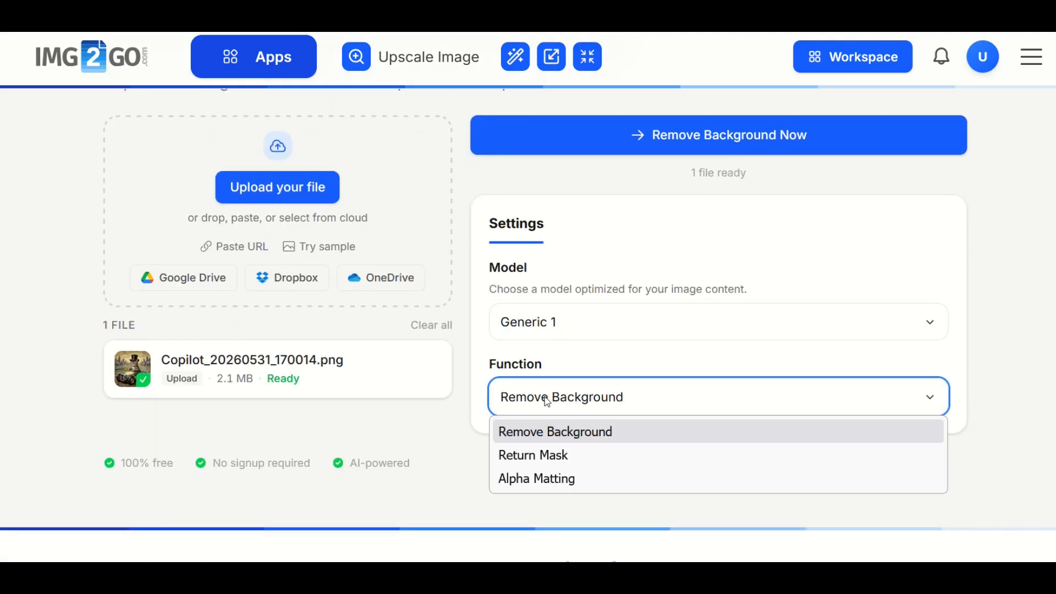
click(539, 438)
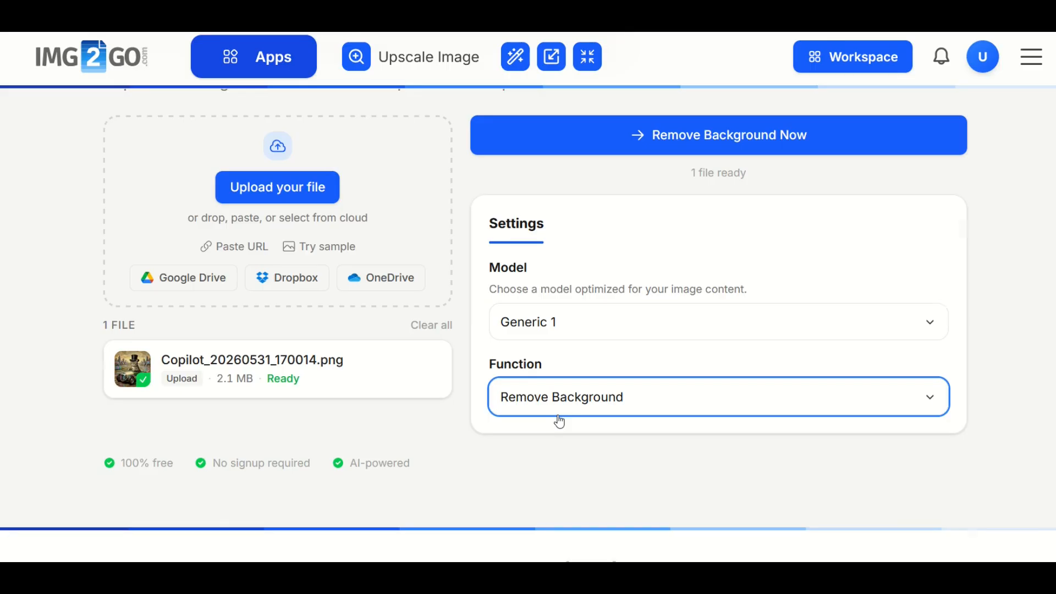
Run the background removal on the uploaded image and download the resulting PNG
scroll(560, 422, up, 2)
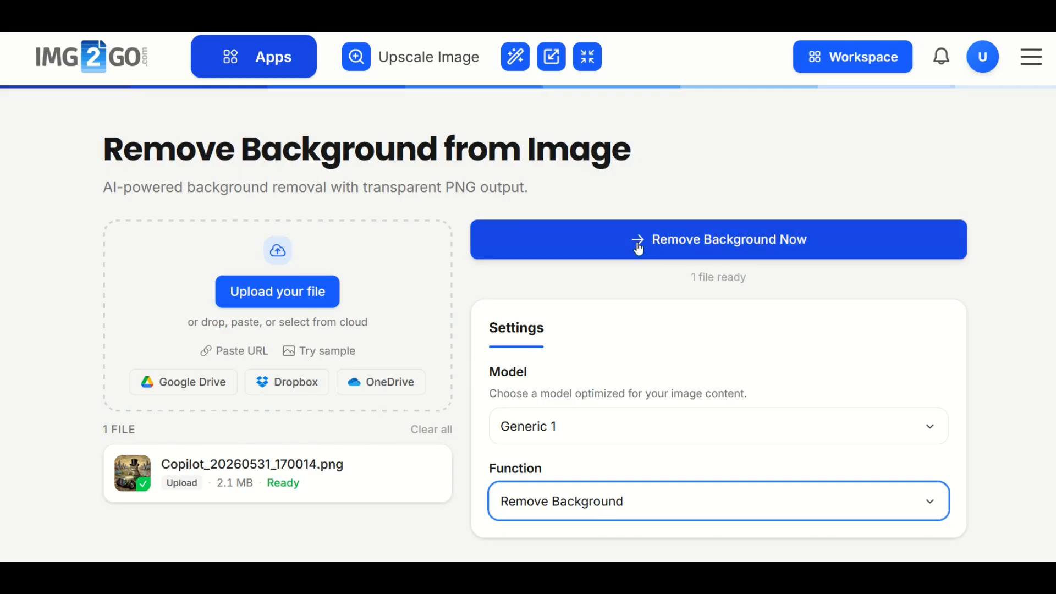
click(682, 255)
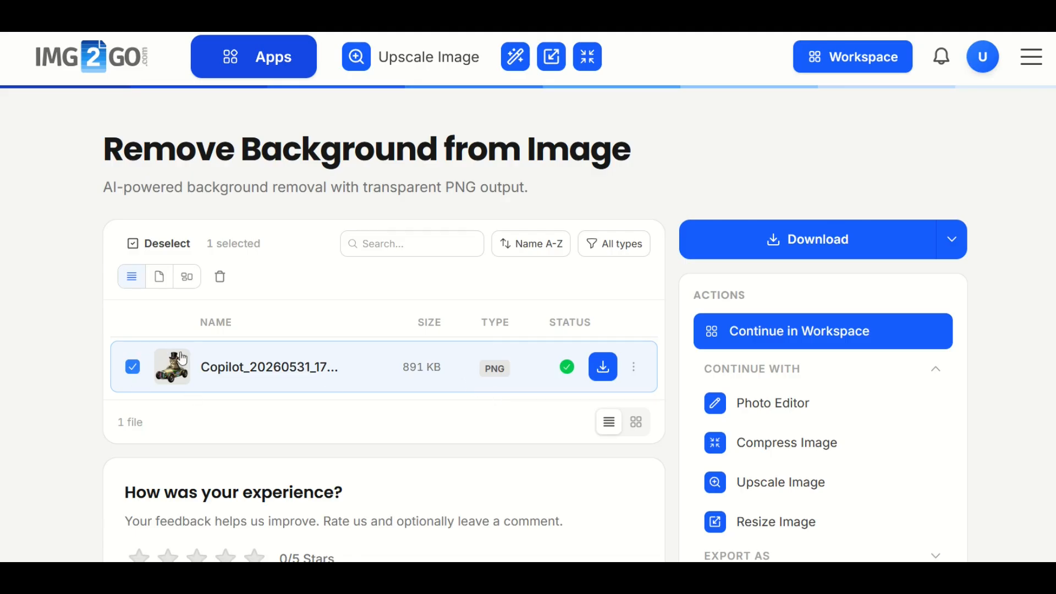
click(603, 367)
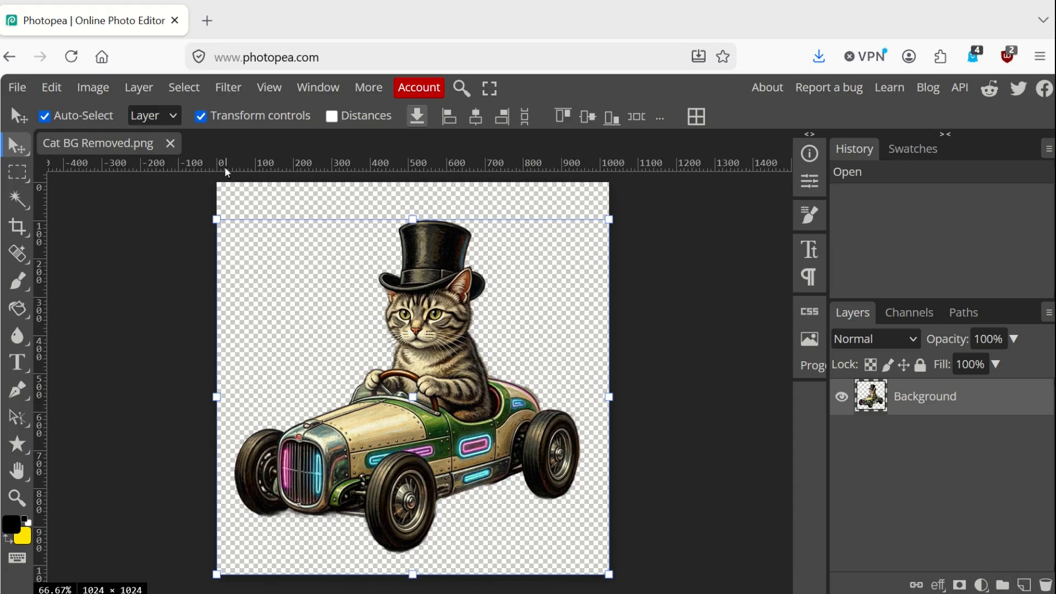
Select the Eraser tool for cleaning up the cat-in-car cutout
click(267, 87)
click(276, 112)
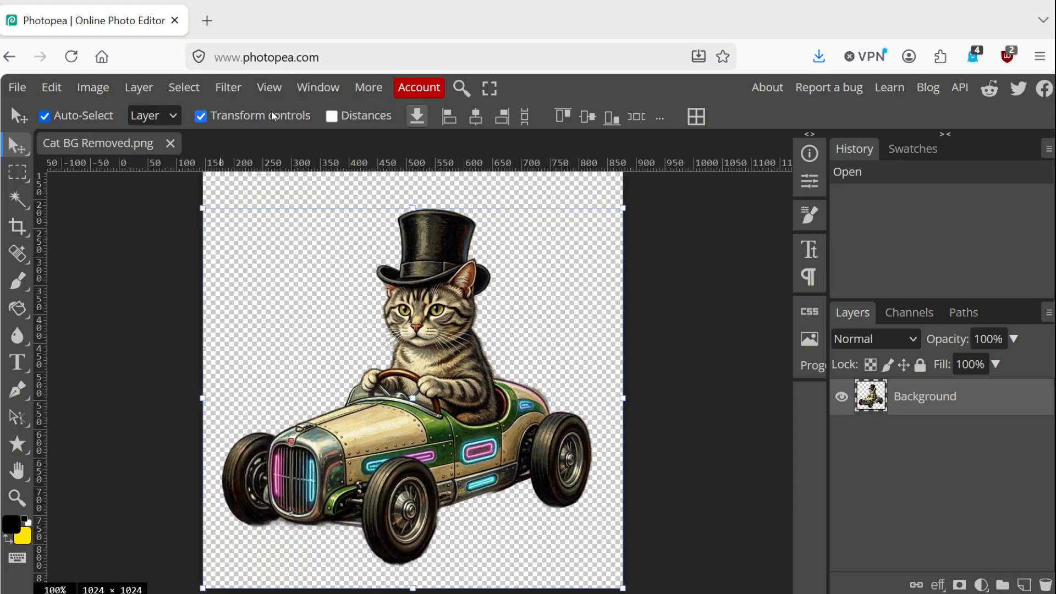
click(269, 87)
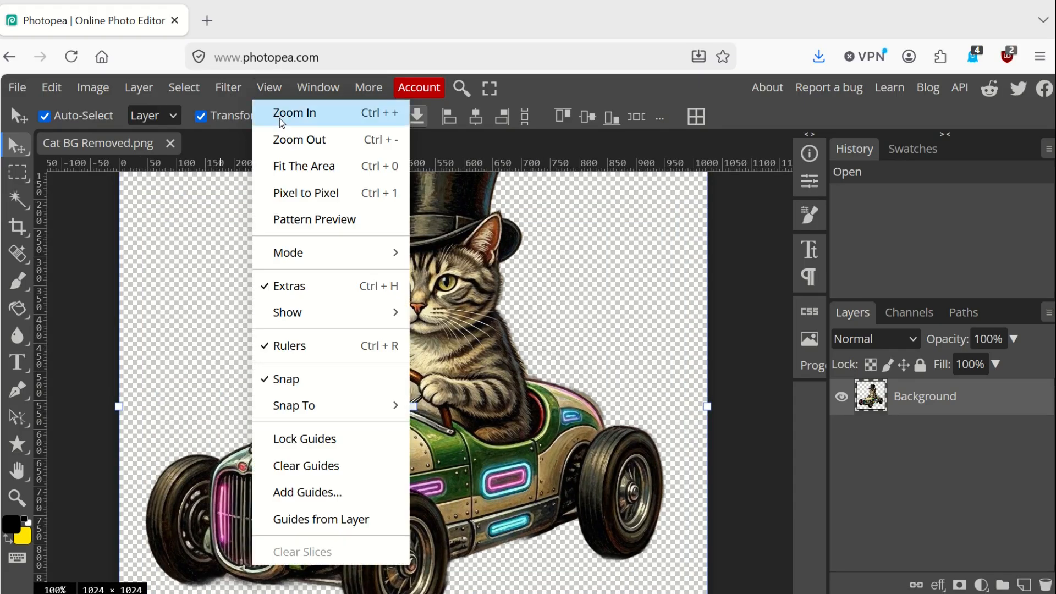
click(279, 116)
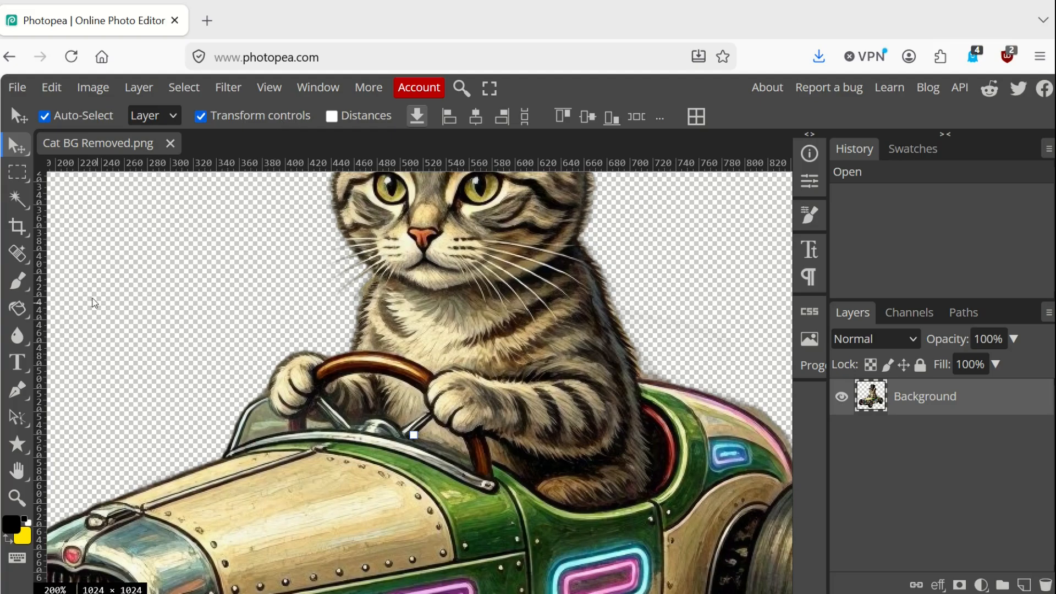
click(17, 280)
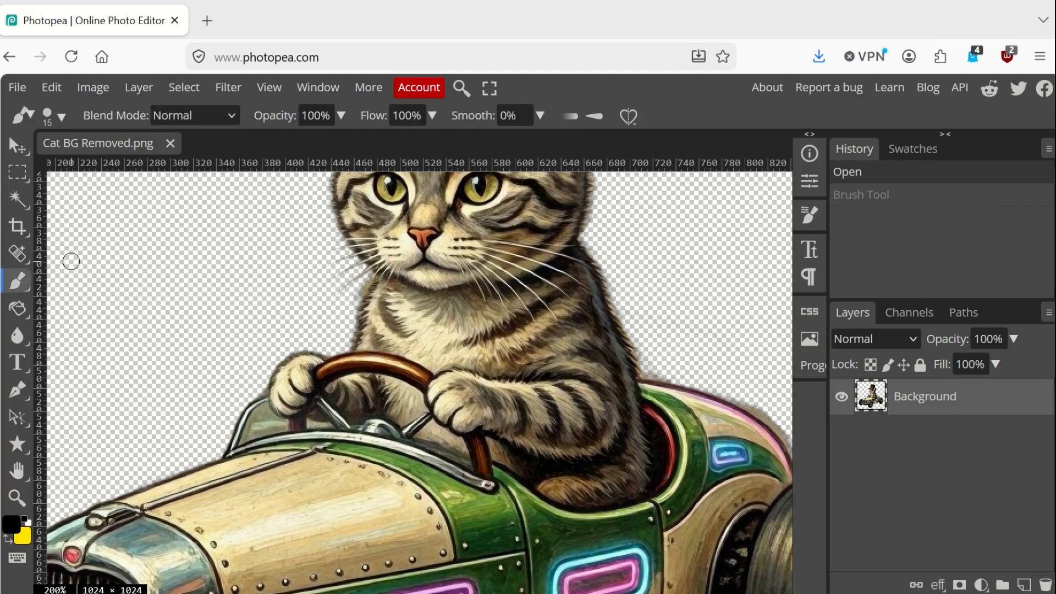
right_click(22, 290)
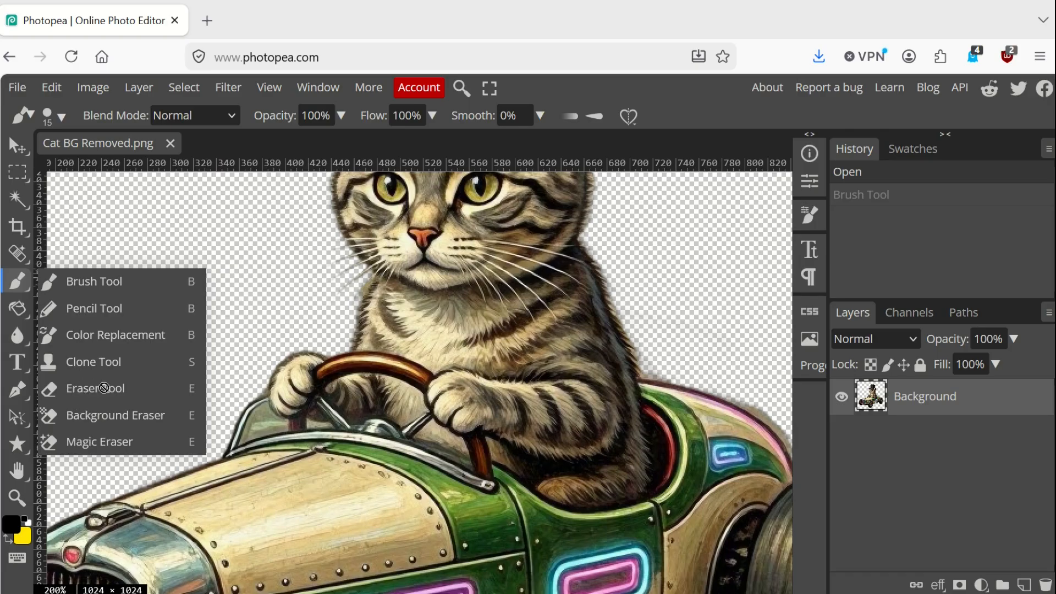
click(104, 388)
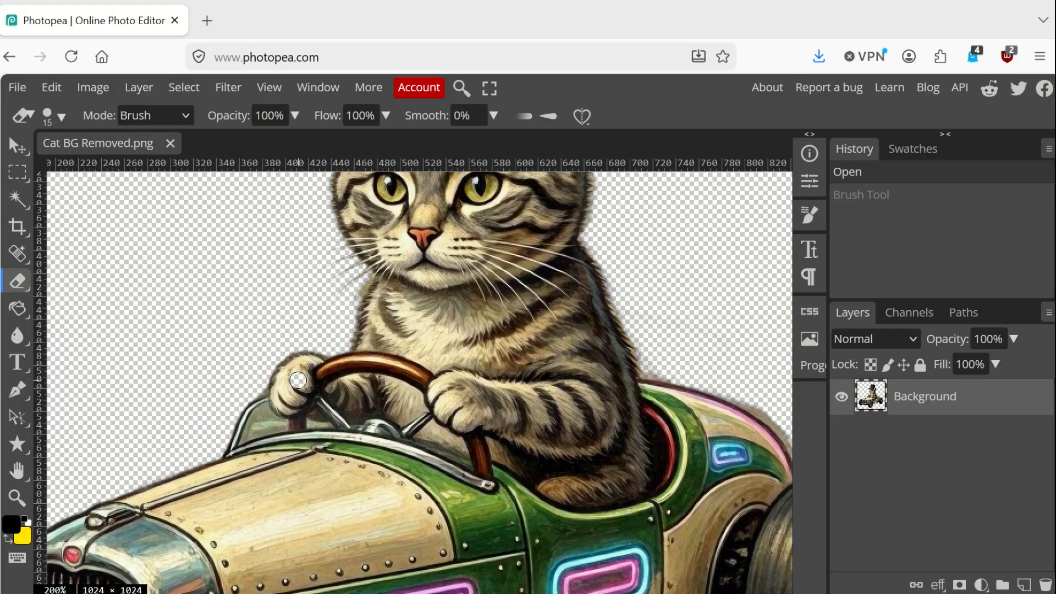
Try the eraser with two strokes across the cat's chest and paws, and undo both strokes
drag(297, 379, 589, 413)
drag(550, 300, 354, 332)
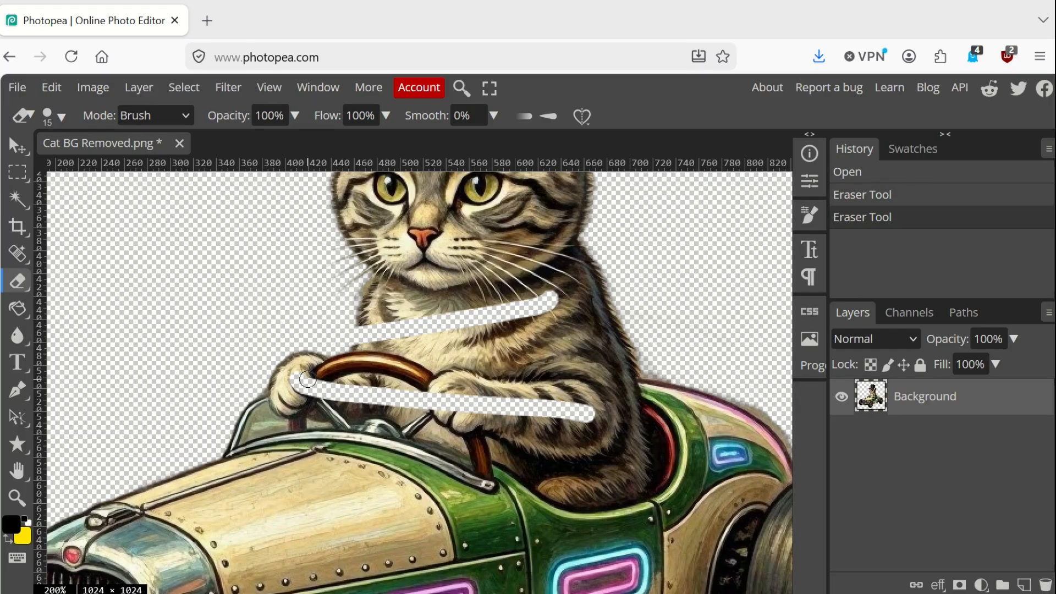
key(ctrl+z)
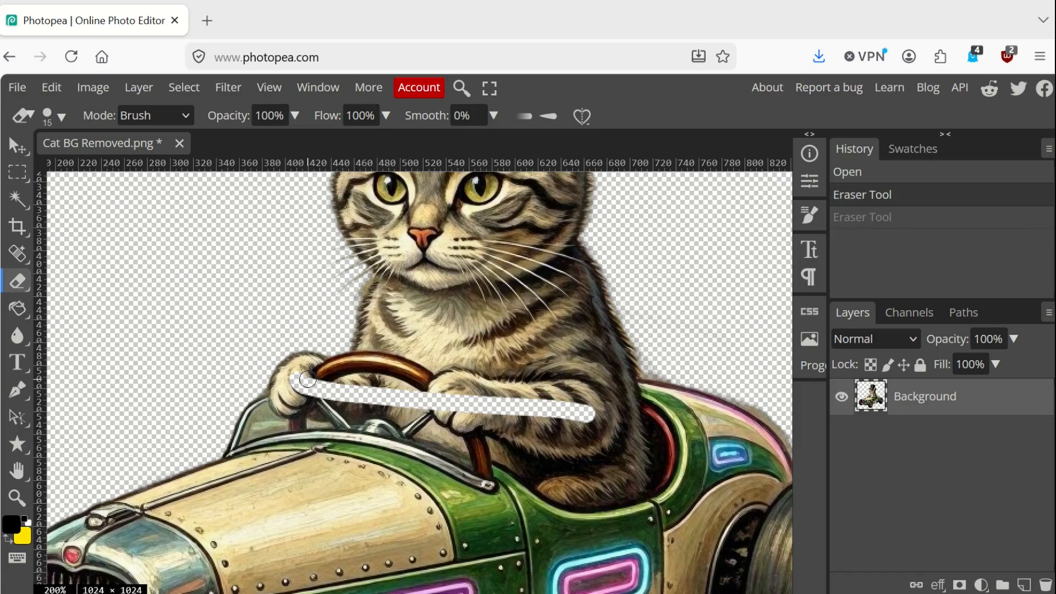
key(ctrl+z)
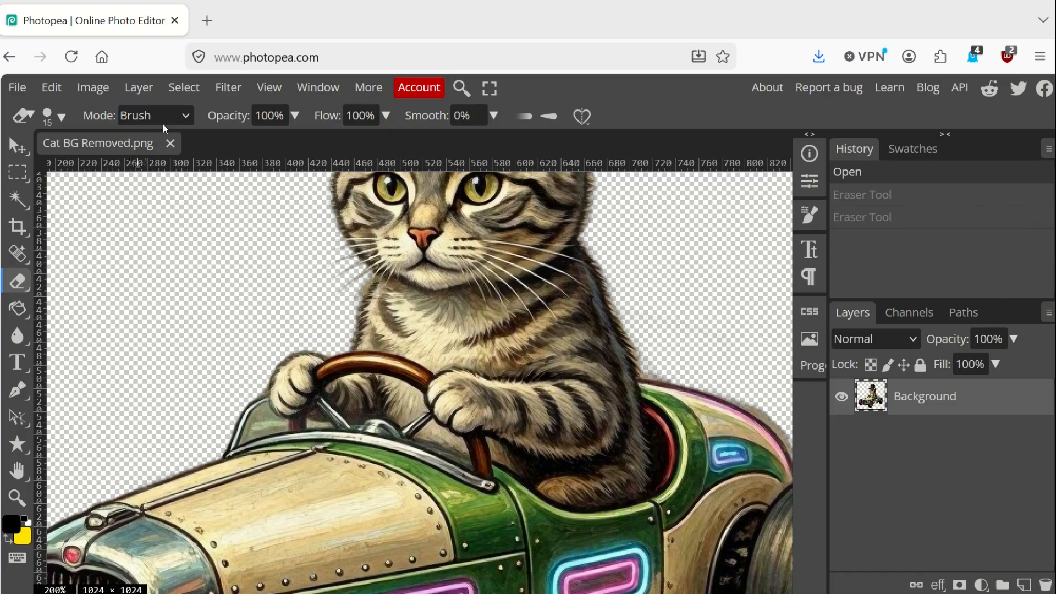
Set the eraser to 30 px with 0% hardness, try it on the car's windshield, and undo the stroke
click(58, 116)
click(161, 163)
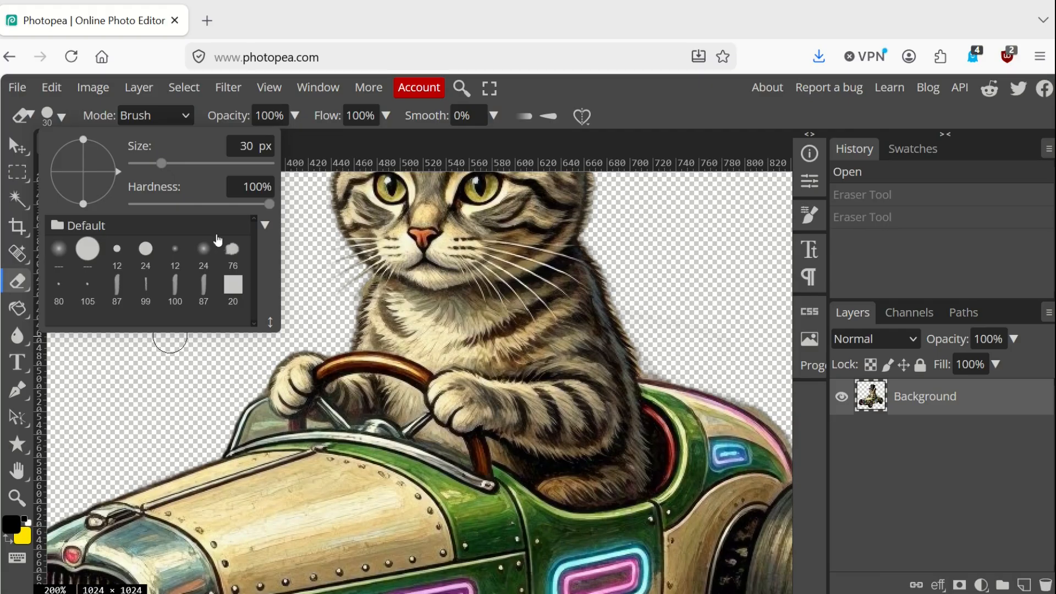
drag(261, 208, 131, 207)
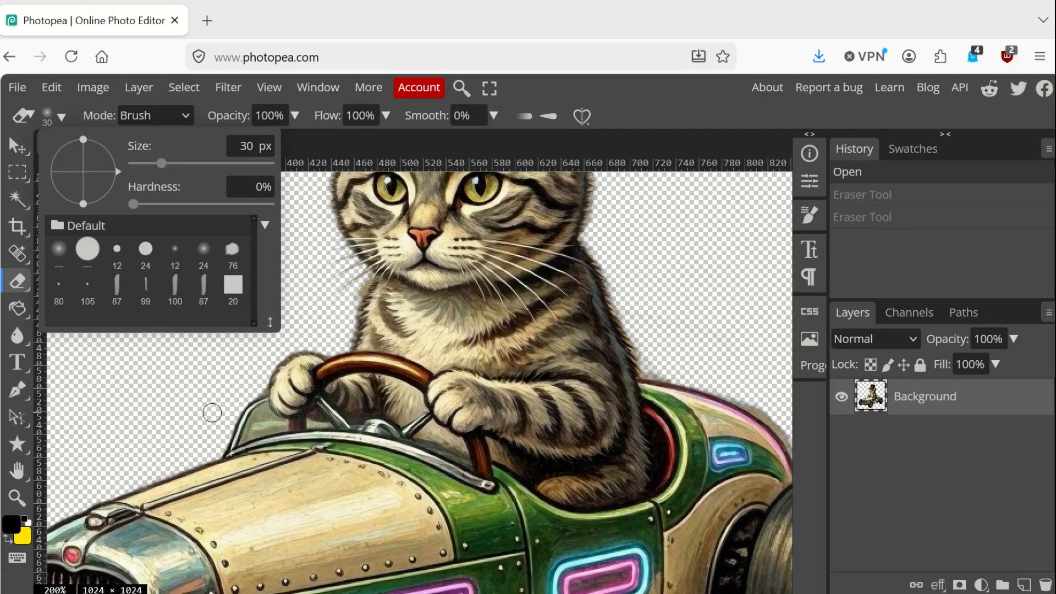
mouse_move(257, 398)
mouse_down()
mouse_move(277, 426)
mouse_move(226, 444)
mouse_move(242, 419)
mouse_move(212, 438)
mouse_up()
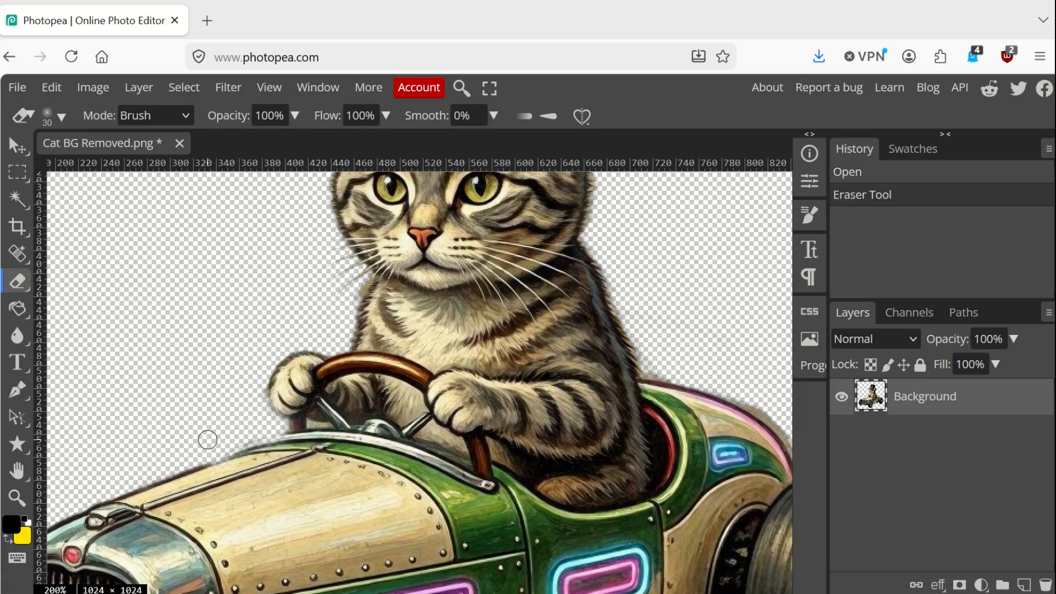
key(ctrl+z)
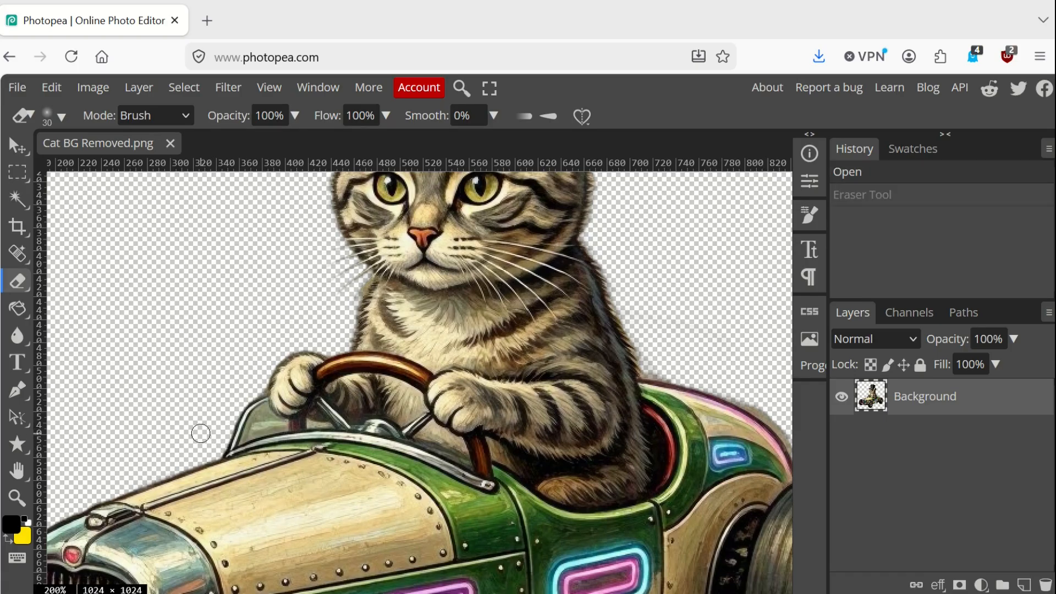
Set the eraser hardness to 70% and erase the outer edge of the car's windshield
click(61, 116)
drag(130, 203, 231, 204)
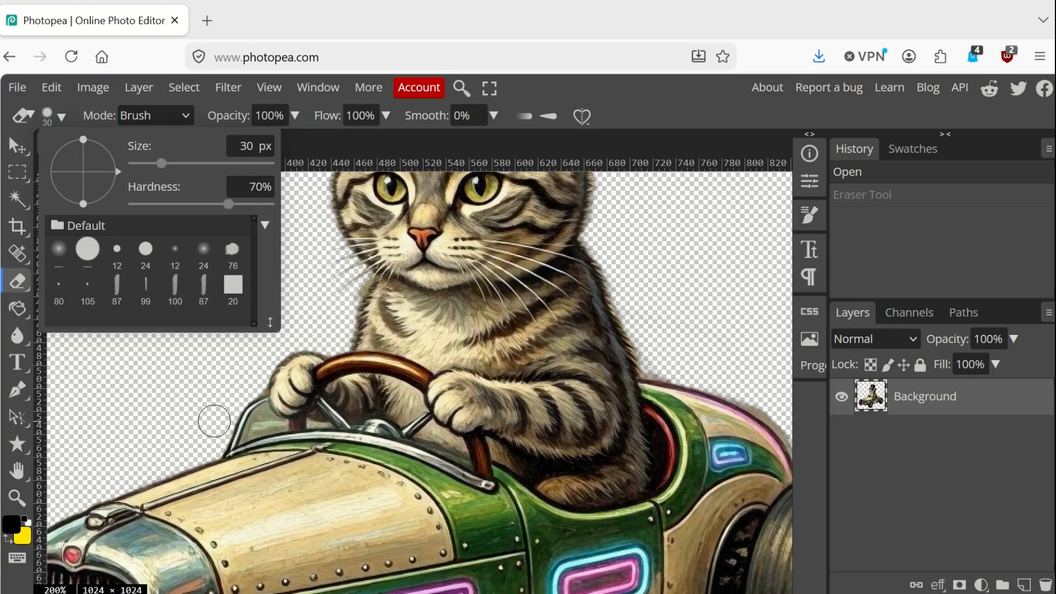
click(222, 436)
mouse_move(223, 436)
mouse_down()
mouse_move(249, 422)
mouse_move(245, 386)
mouse_move(236, 409)
mouse_up()
Reduce the eraser size to 5 px and erase the leftover windshield fragments around the cat's paw on the outer edge
click(269, 87)
click(295, 110)
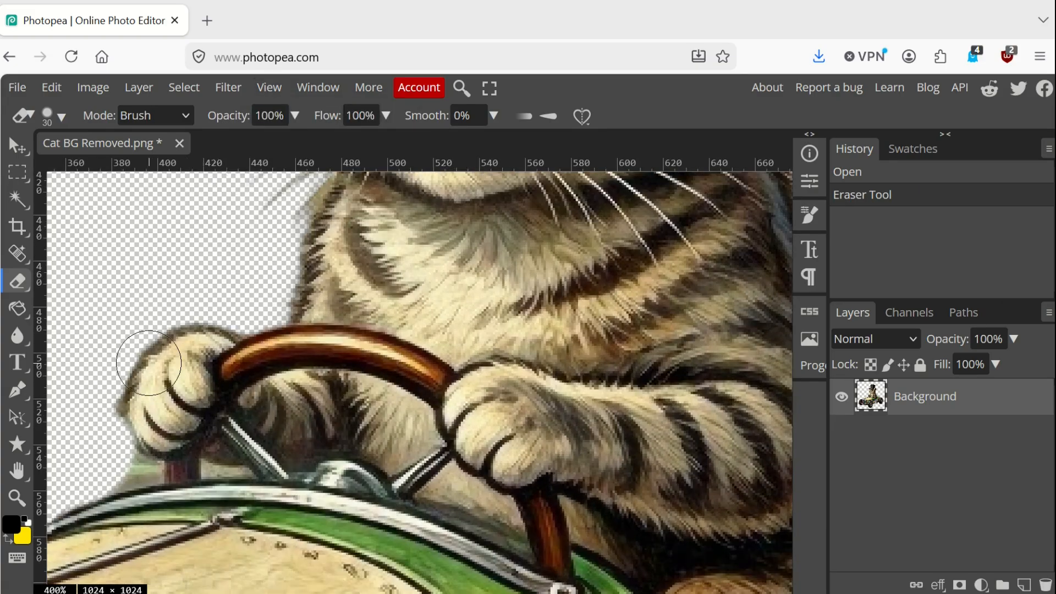
click(55, 116)
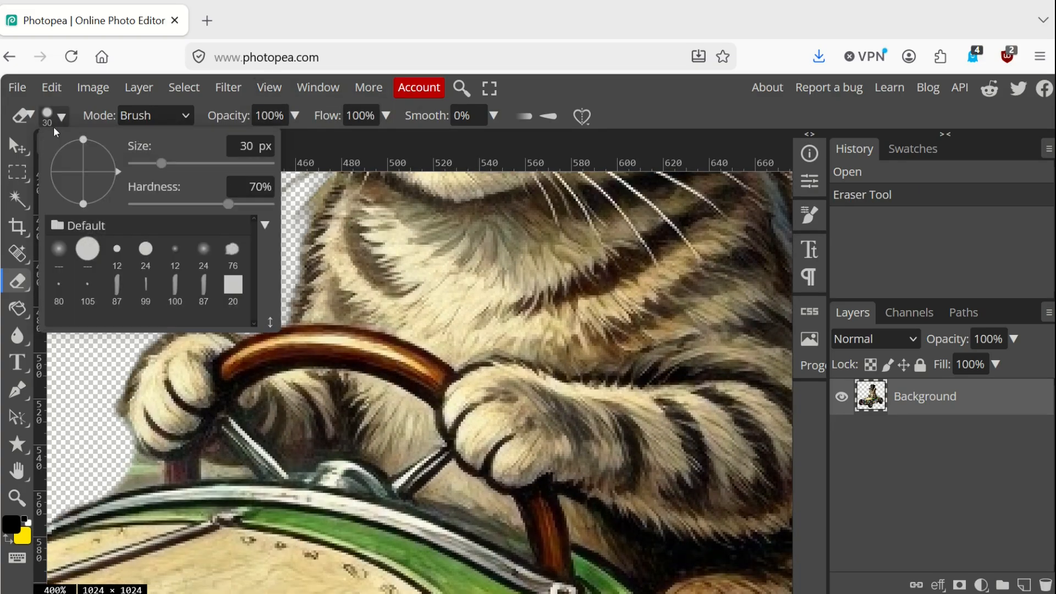
click(146, 165)
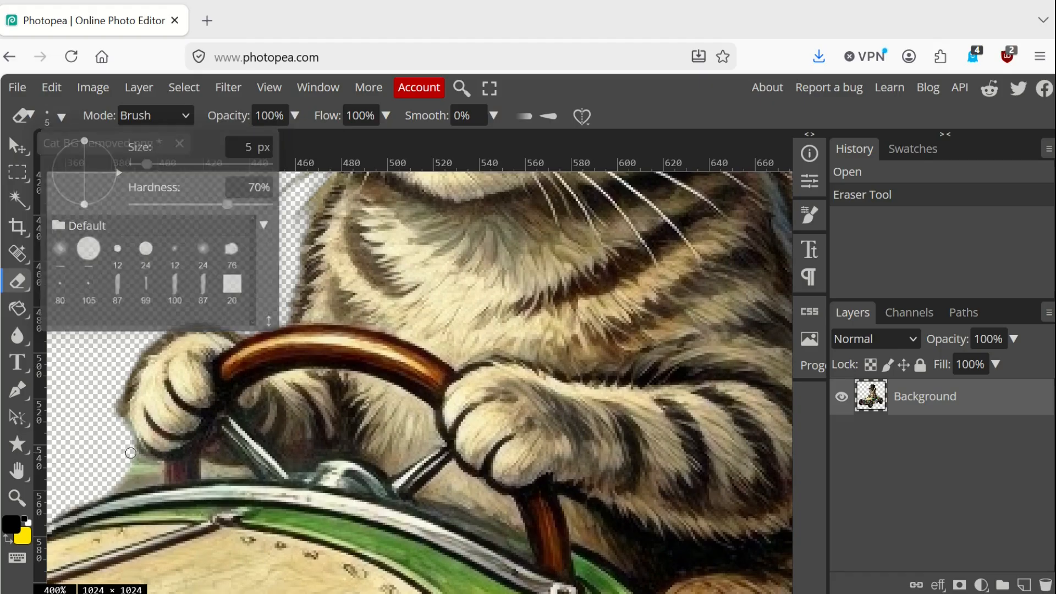
mouse_move(146, 462)
mouse_down()
mouse_move(155, 475)
mouse_move(100, 492)
mouse_move(129, 461)
mouse_move(118, 404)
mouse_up()
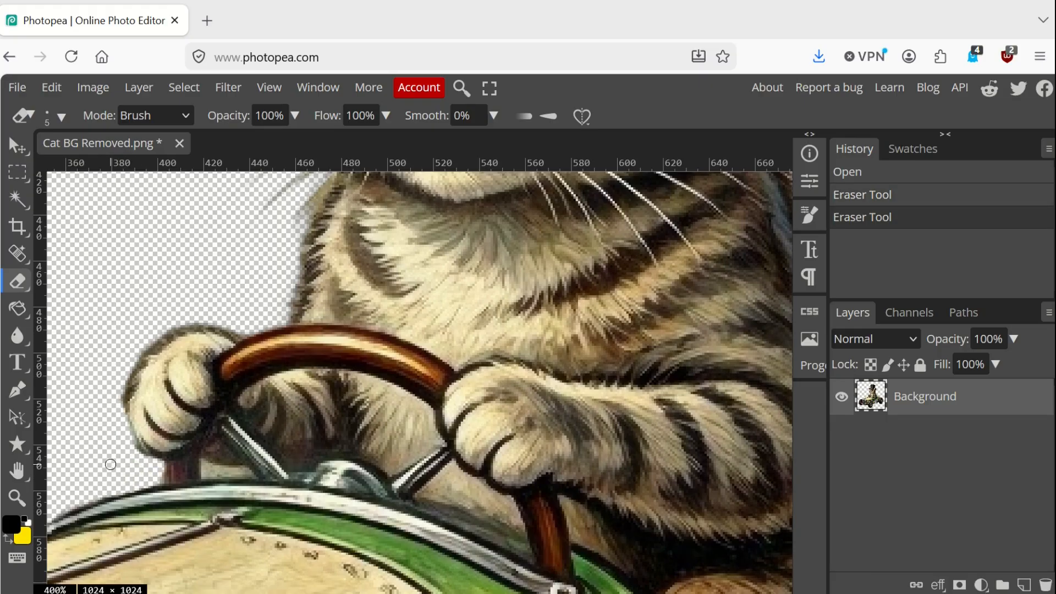